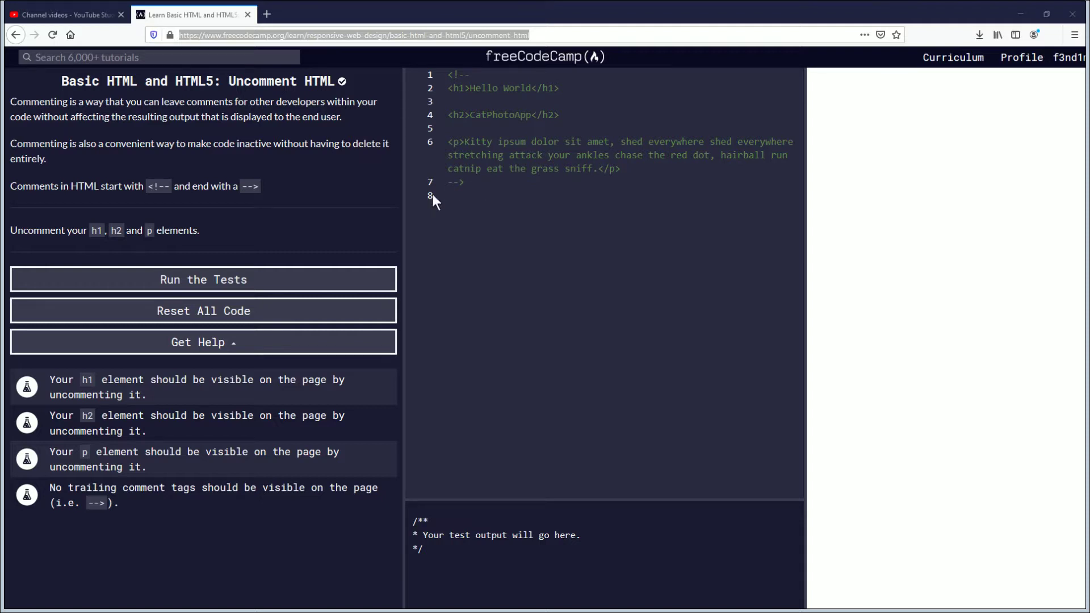
- Delete the opening <!-- on line 1 and the closing --> on line 7
{"action": "left_click", "coordinate": [314, 175]}
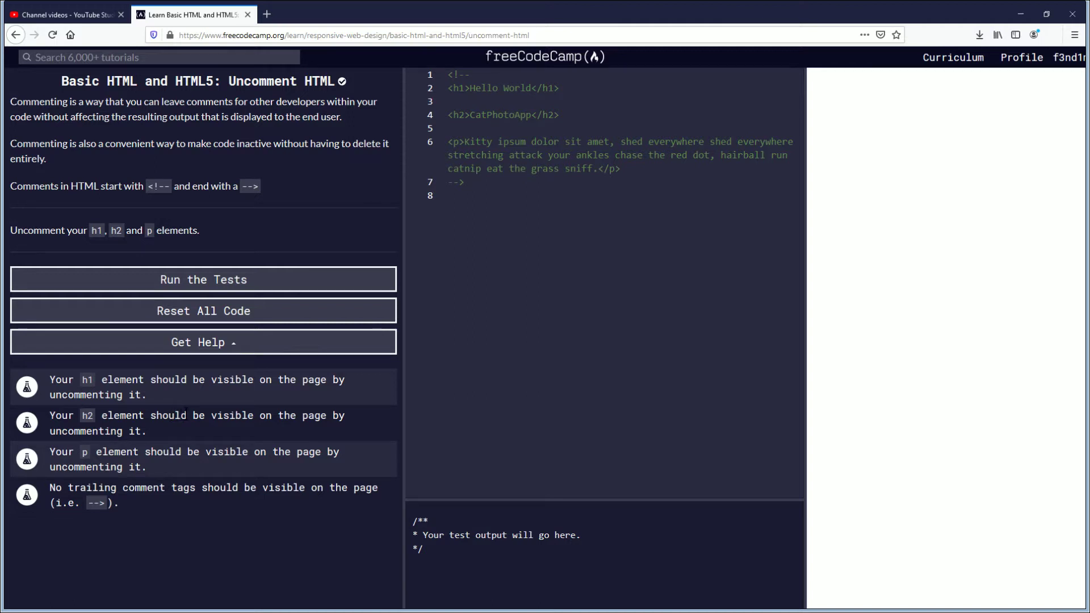
{"action": "left_click", "coordinate": [471, 77]}
{"action": "key", "text": "BackSpace"}
{"action": "key", "text": "BackSpace"}
{"action": "key", "text": "BackSpace"}
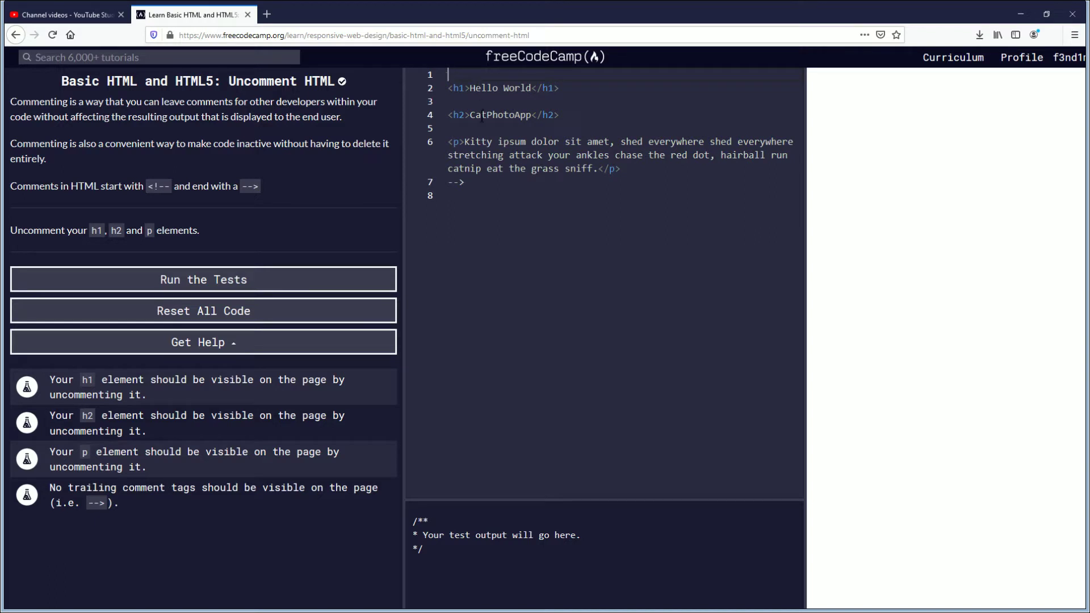
{"action": "key", "text": "BackSpace"}
{"action": "key", "text": "BackSpace"}
{"action": "key", "text": "BackSpace"}
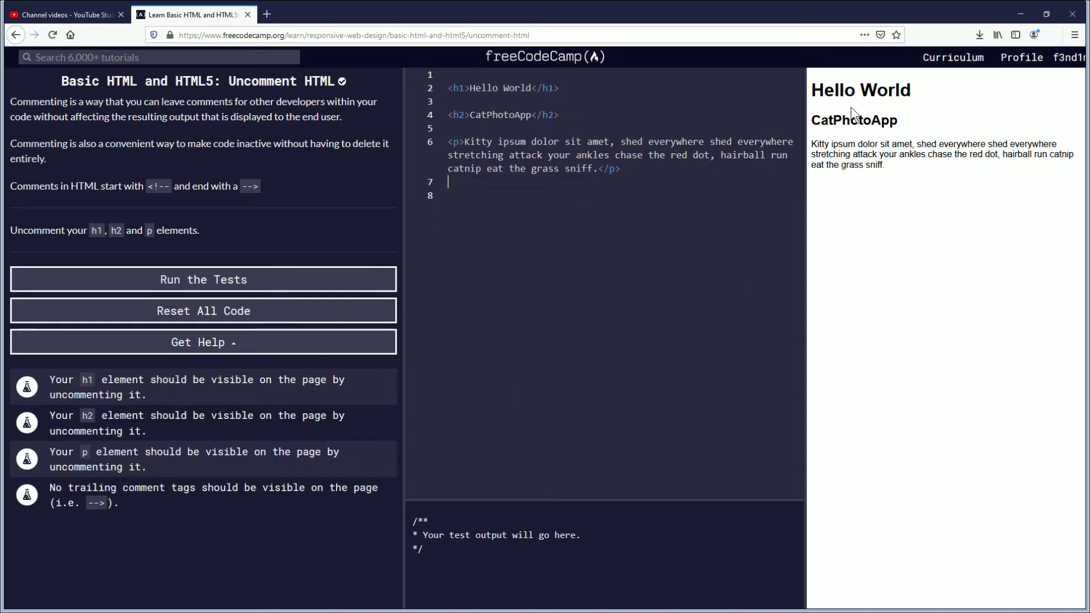
- Review the now-visible preview text, the uncommented code and the trailing-comment-tag test
{"action": "left_click_drag", "start_coordinate": [813, 90], "coordinate": [899, 120]}
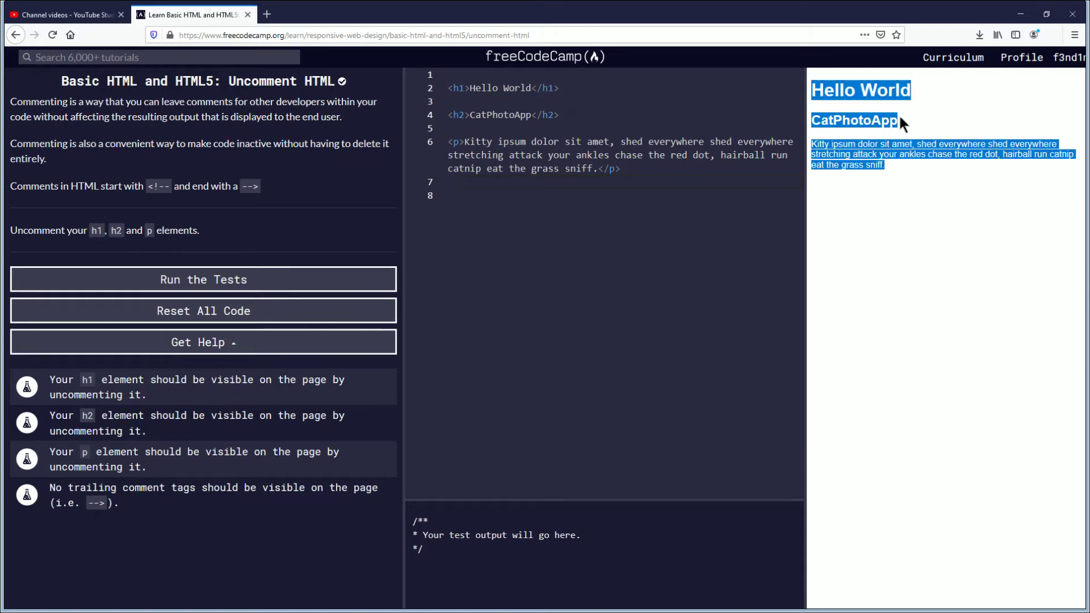
{"action": "left_click", "coordinate": [367, 277]}
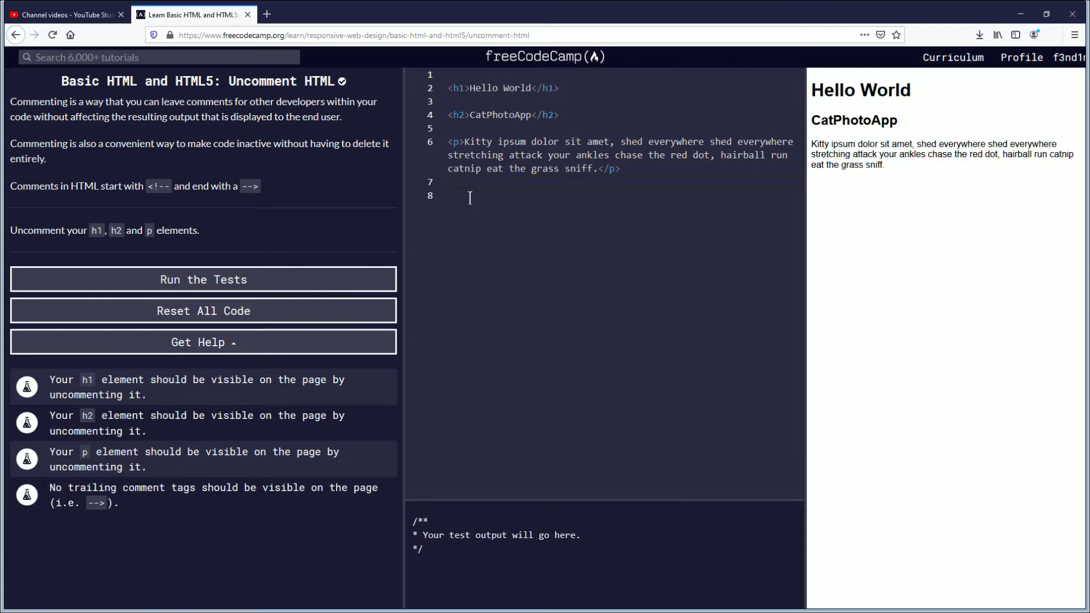
{"action": "left_click_drag", "start_coordinate": [469, 198], "coordinate": [460, 76]}
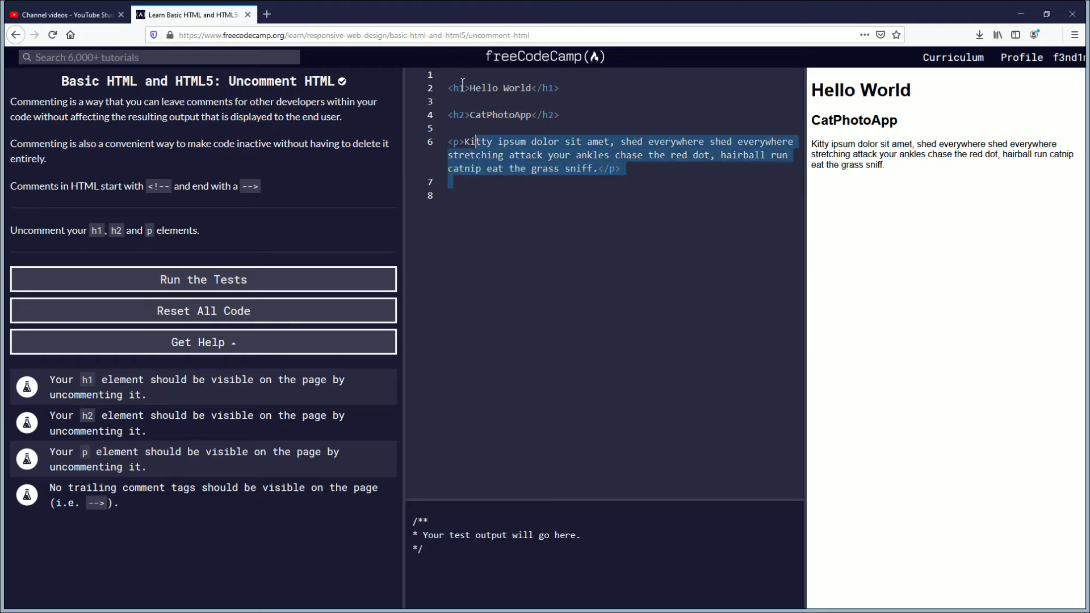
{"action": "left_click", "coordinate": [482, 194]}
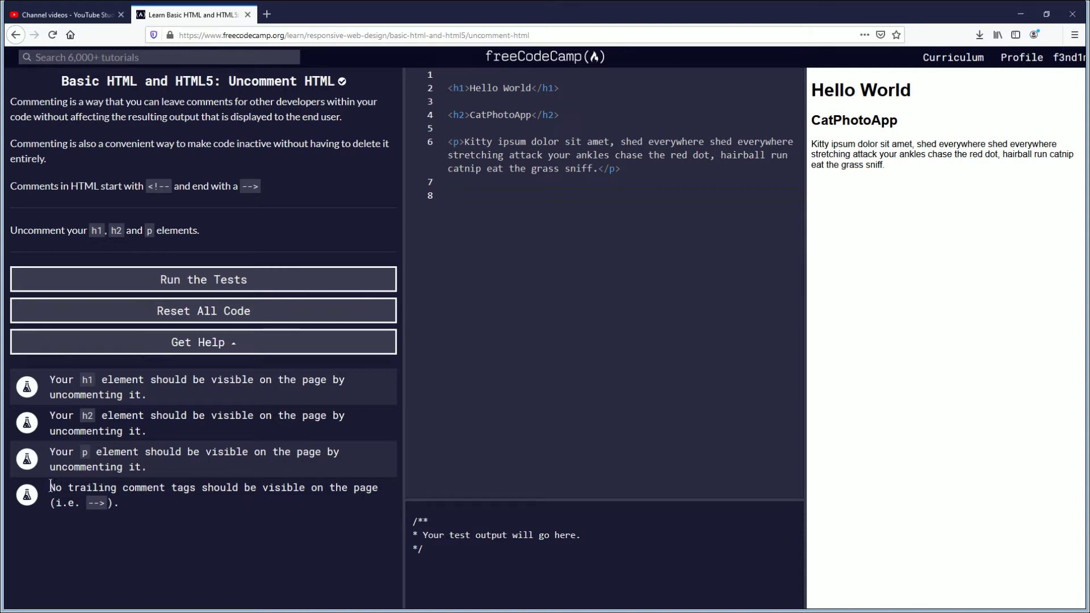
{"action": "mouse_move", "coordinate": [51, 488]}
{"action": "left_mouse_down"}
{"action": "mouse_move", "coordinate": [111, 482]}
{"action": "mouse_move", "coordinate": [203, 508]}
{"action": "left_mouse_up"}
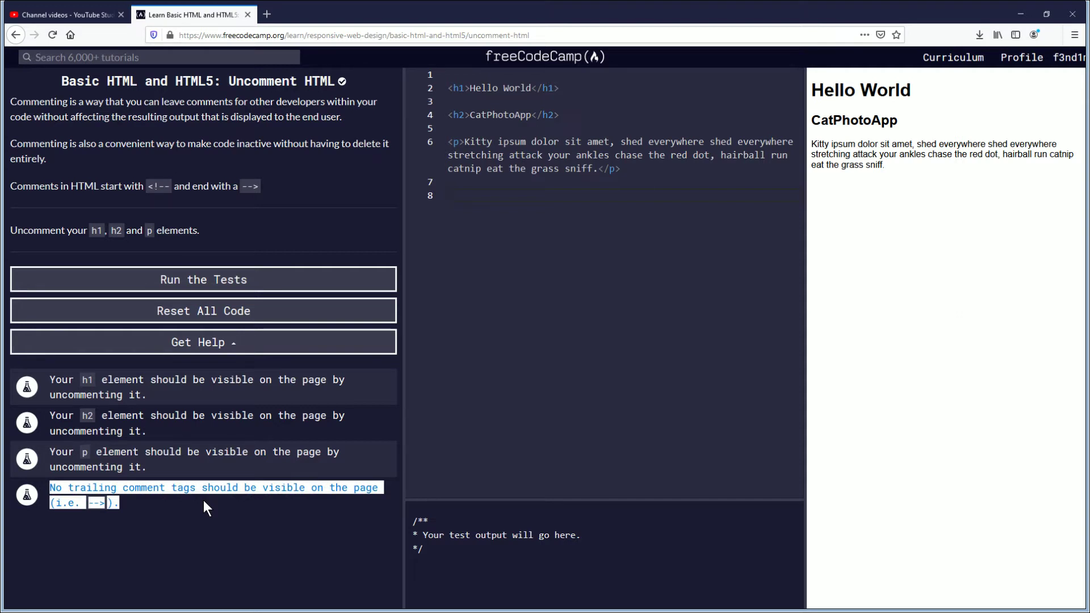
{"action": "left_click", "coordinate": [477, 183]}
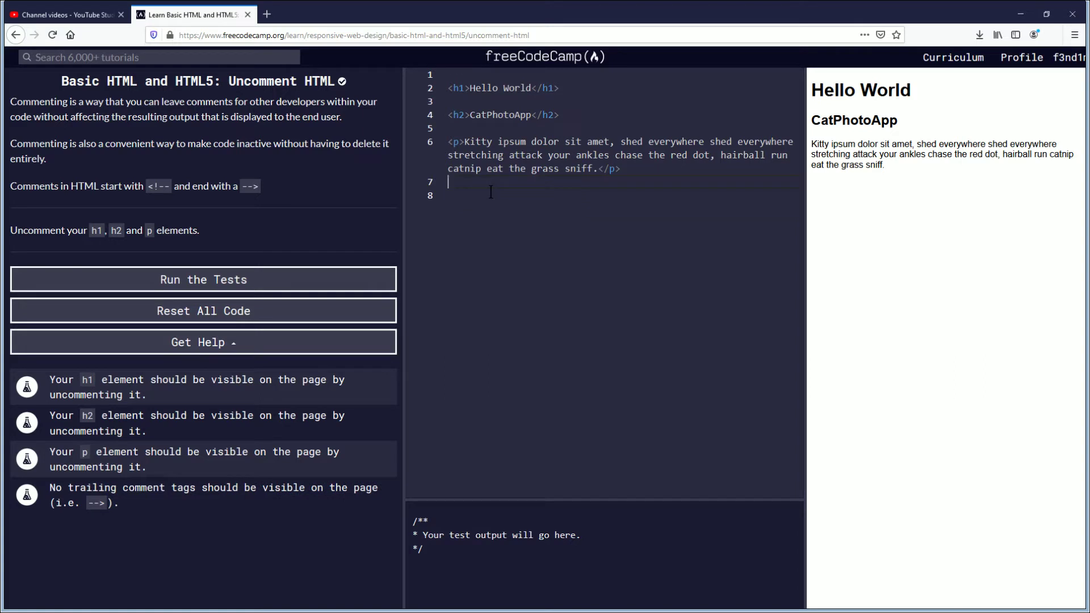
{"action": "type", "text": "-->"}
{"action": "double_click", "coordinate": [816, 184]}
{"action": "left_click", "coordinate": [535, 186]}
{"action": "key", "text": "BackSpace"}
{"action": "key", "text": "BackSpace"}
{"action": "key", "text": "BackSpace"}
{"action": "key", "text": "BackSpace"}
{"action": "left_click", "coordinate": [267, 279]}
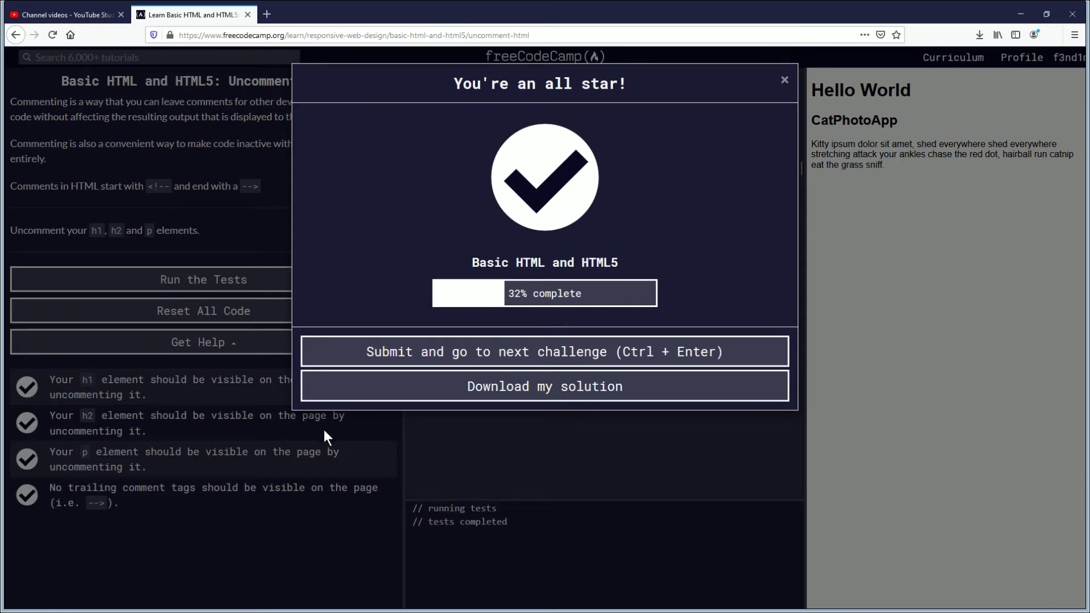
- Dismiss the 'You're an all star!' completion message and return to the empty line 7
{"action": "left_click", "coordinate": [445, 443]}
{"action": "left_click", "coordinate": [520, 189]}
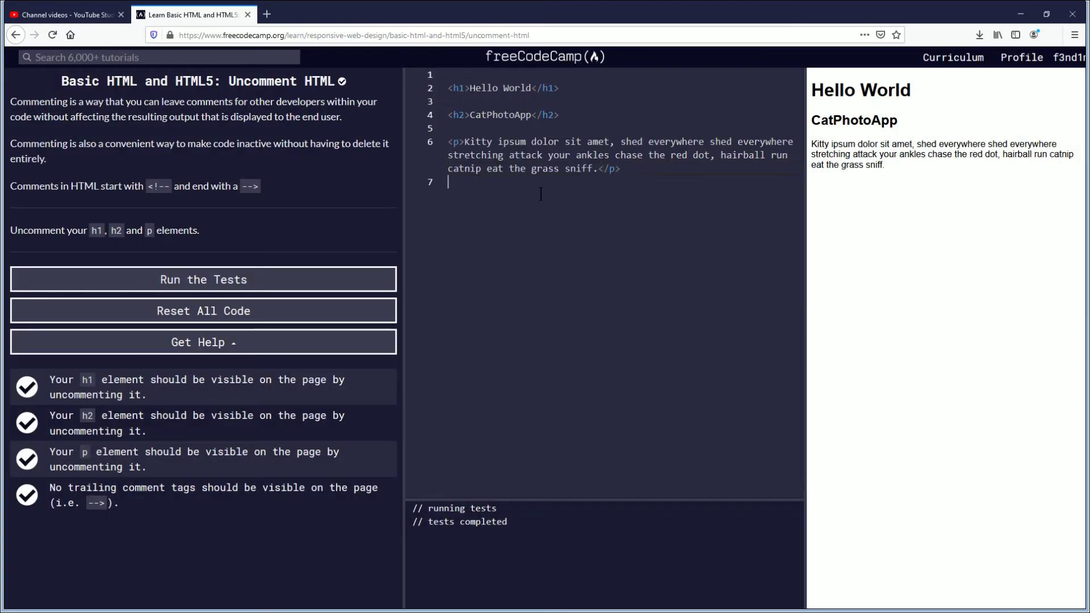
{"action": "type", "text": "-->"}
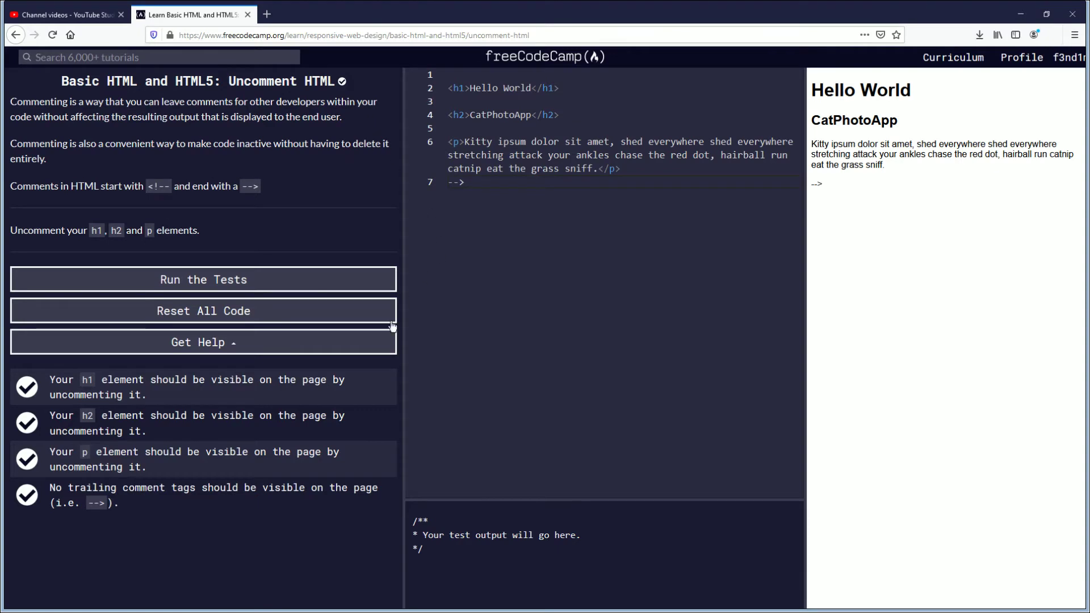
- Run the tests, review the failing trailing-comment test, and go to just before <p> on line 6
{"action": "left_click", "coordinate": [242, 286]}
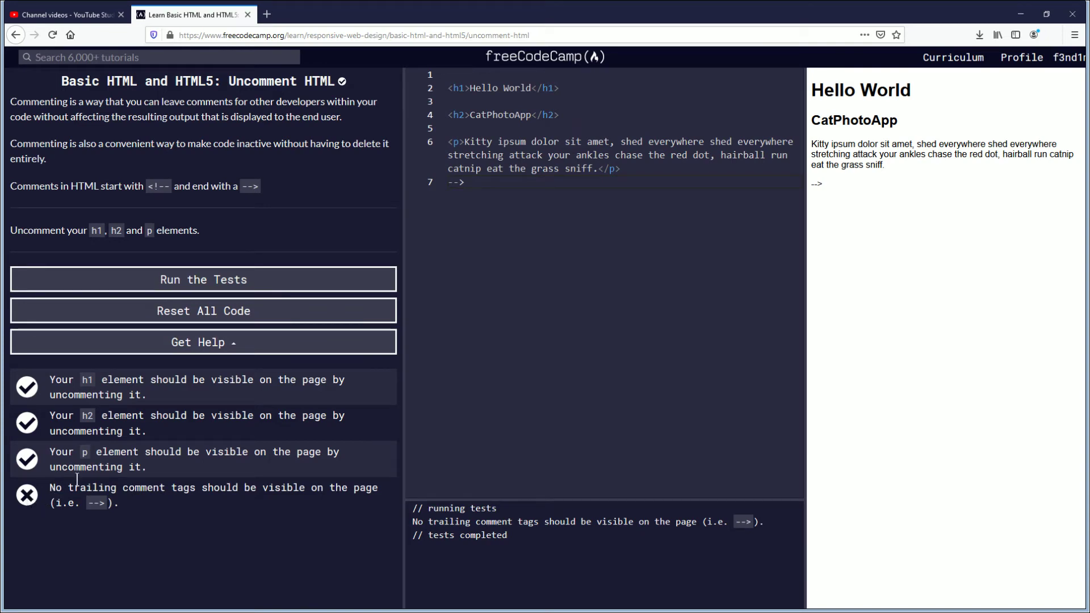
{"action": "left_click_drag", "start_coordinate": [49, 488], "coordinate": [217, 487]}
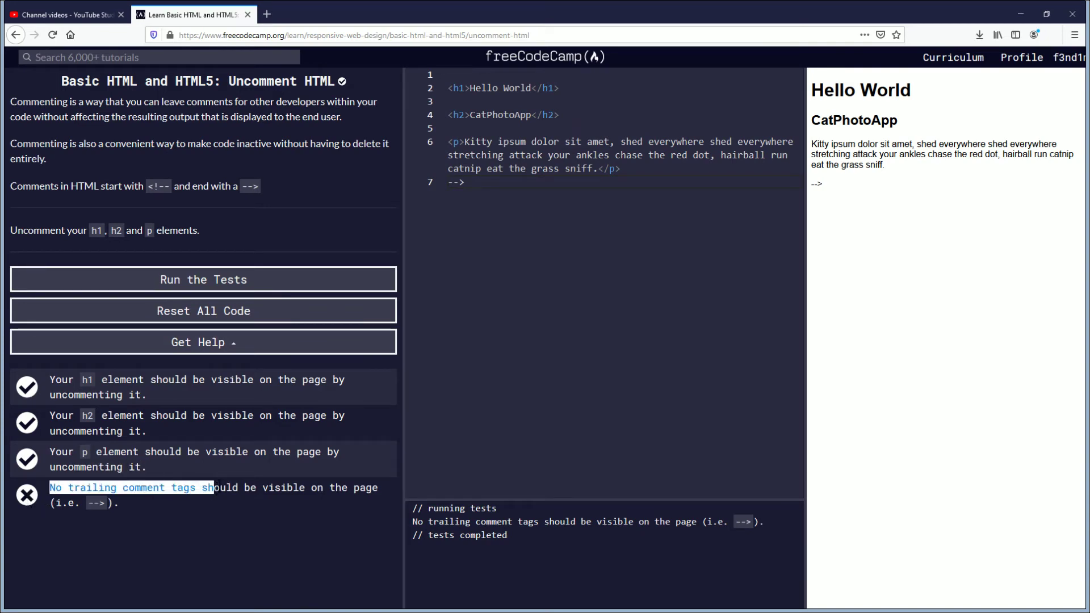
{"action": "left_click", "coordinate": [448, 141]}
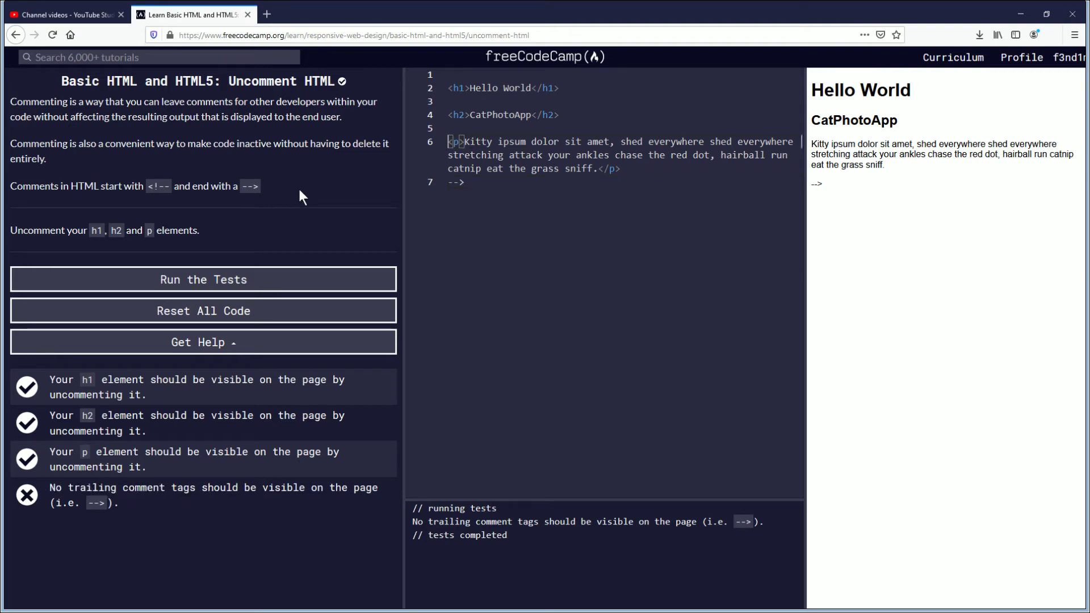
{"action": "type", "text": "<"}
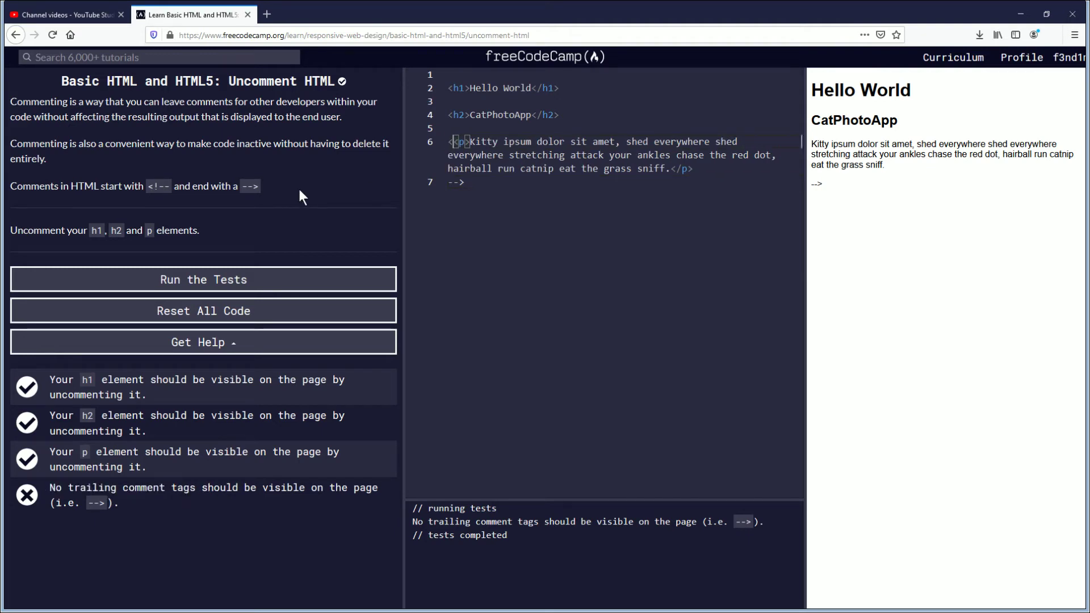
{"action": "type", "text": "!"}
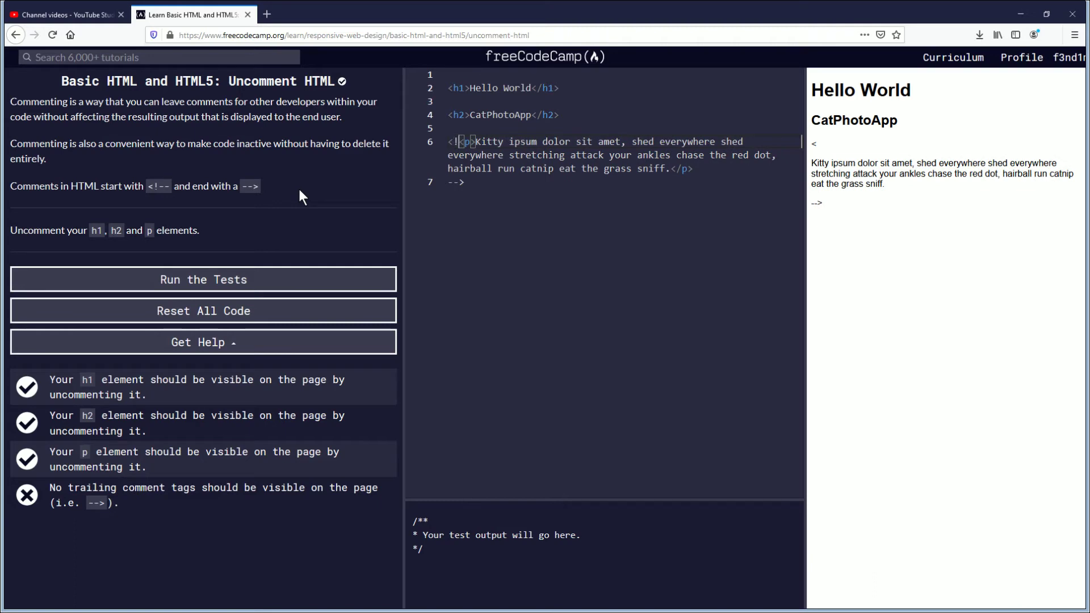
{"action": "type", "text": "--"}
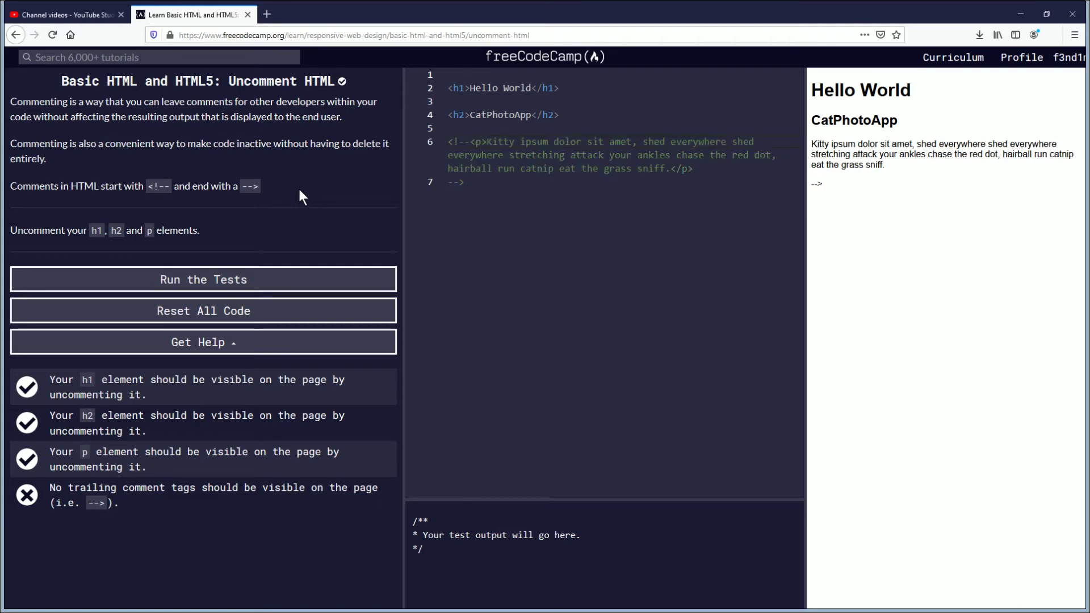
- Run the tests, note the failing paragraph test, and delete the <!-- before <p> on line 6
{"action": "left_click", "coordinate": [248, 279]}
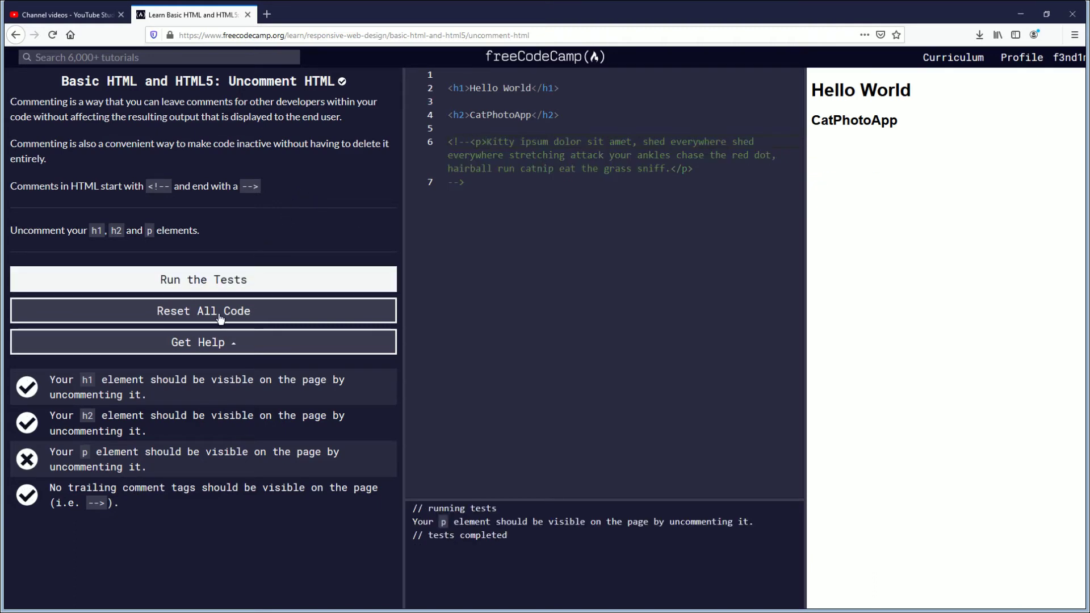
{"action": "mouse_move", "coordinate": [50, 451]}
{"action": "left_mouse_down"}
{"action": "mouse_move", "coordinate": [170, 461]}
{"action": "mouse_move", "coordinate": [149, 467]}
{"action": "left_mouse_up"}
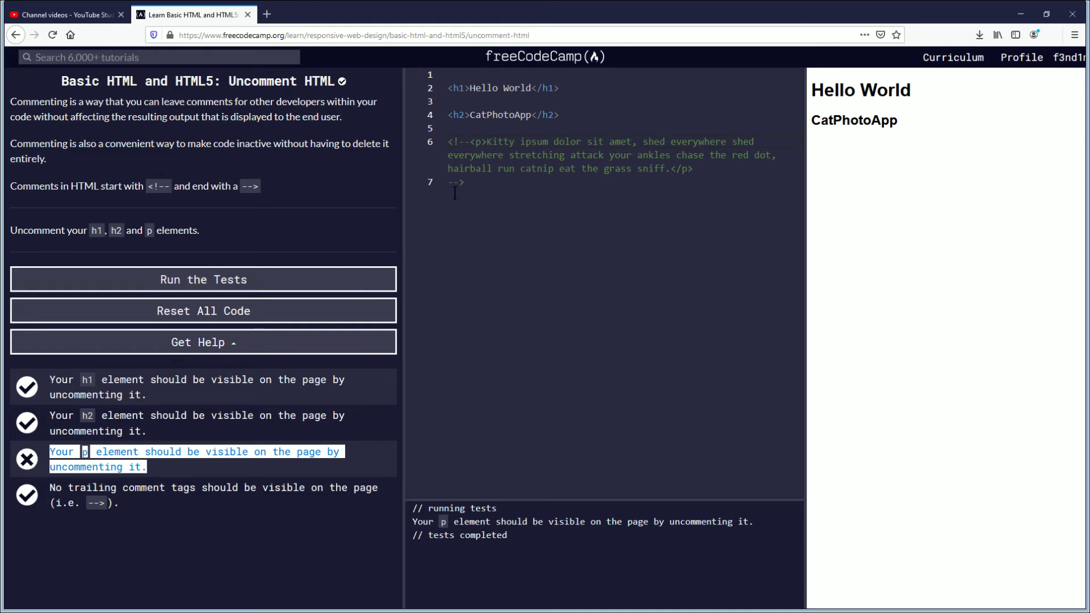
{"action": "left_click", "coordinate": [470, 142]}
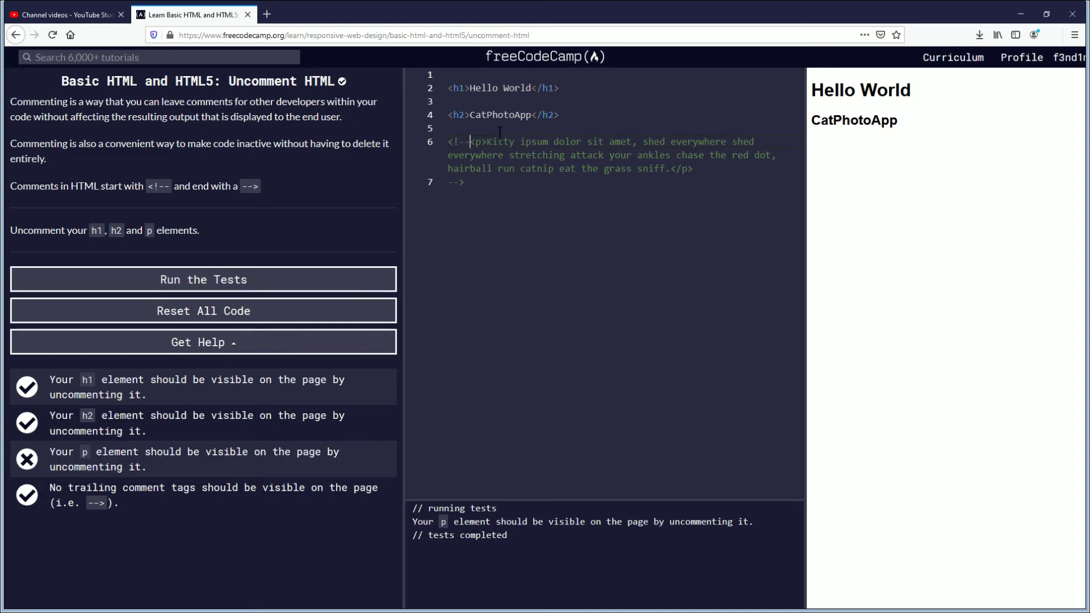
{"action": "key", "text": "BackSpace"}
{"action": "key", "text": "BackSpace"}
{"action": "key", "text": "BackSpace"}
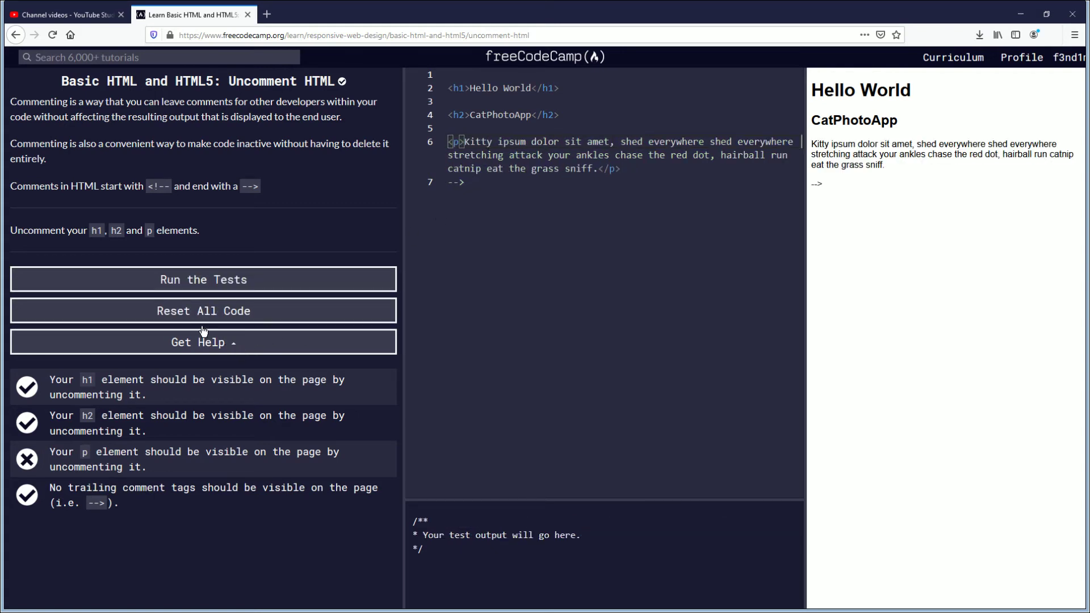
- After the trailing-comment test fails, delete the --> and empty line 7, then rerun the tests
{"action": "left_click", "coordinate": [209, 283]}
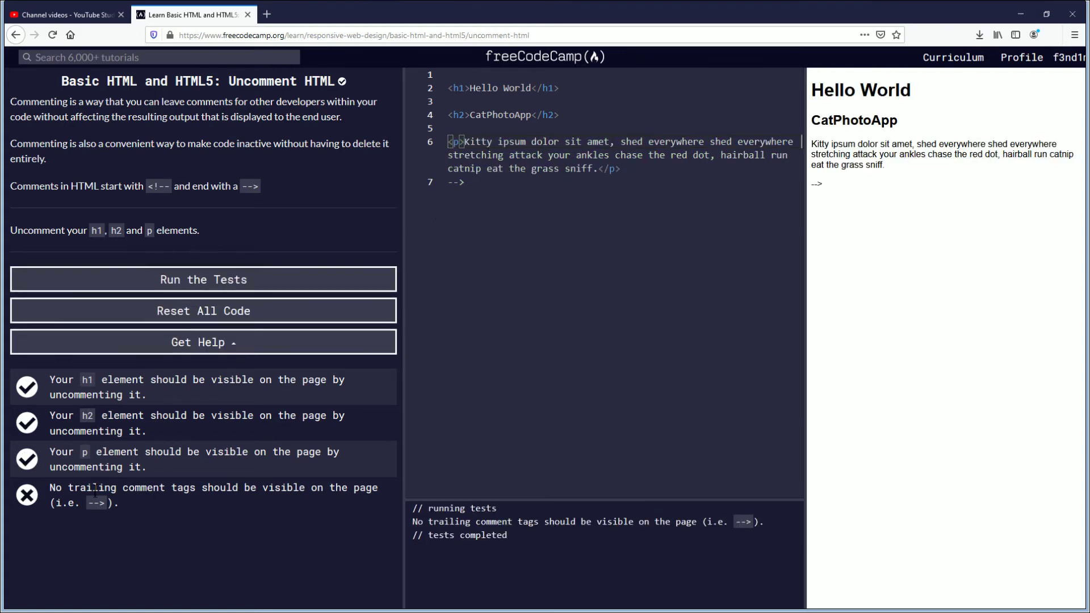
{"action": "left_click_drag", "start_coordinate": [50, 489], "coordinate": [162, 493]}
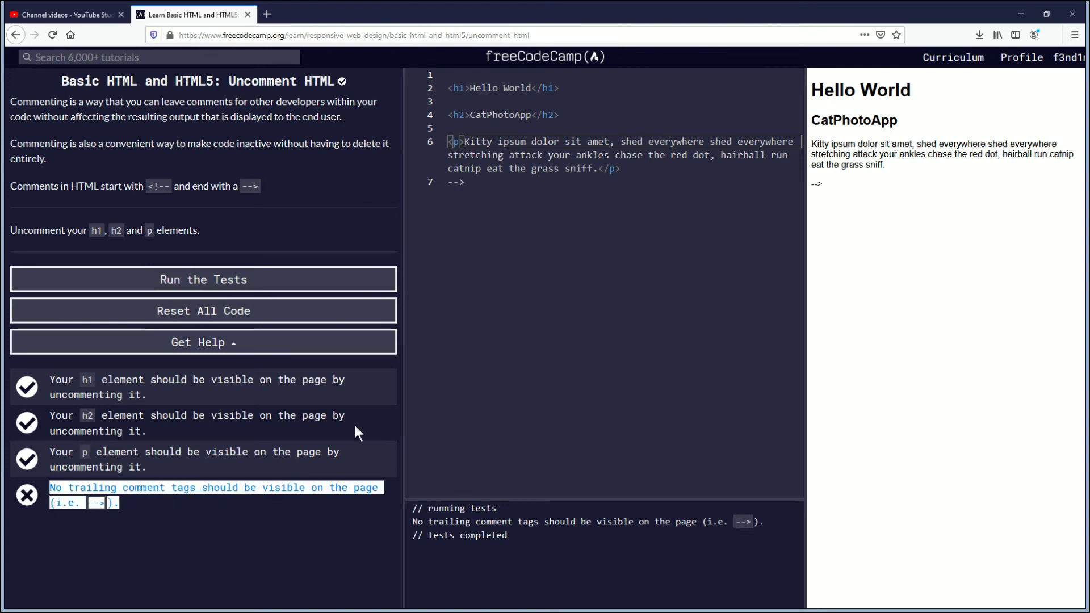
{"action": "left_click", "coordinate": [483, 181]}
{"action": "key", "text": "BackSpace"}
{"action": "key", "text": "BackSpace"}
{"action": "key", "text": "BackSpace"}
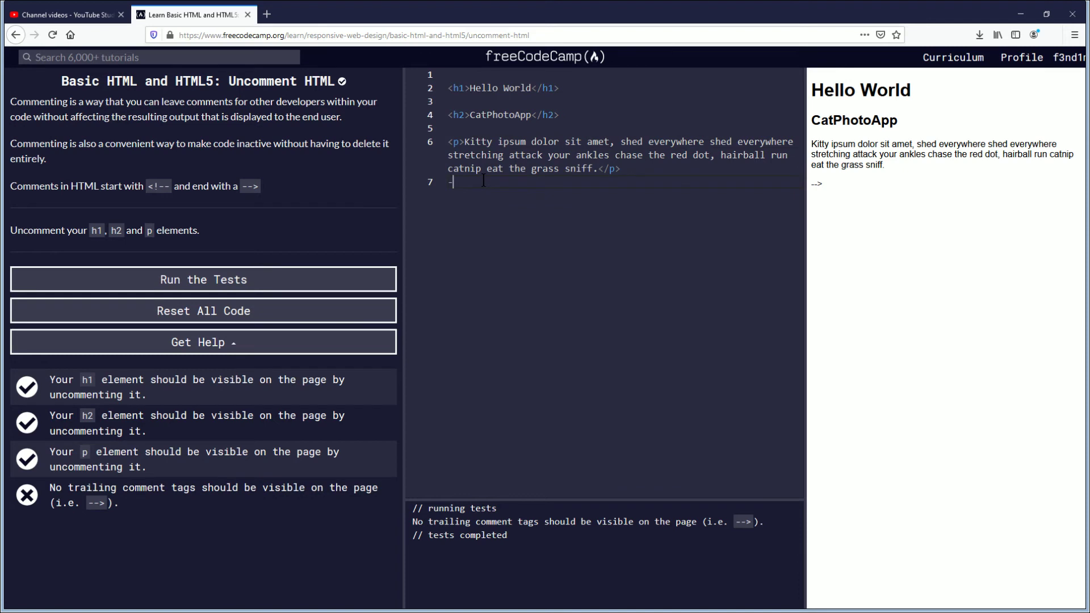
{"action": "key", "text": "BackSpace"}
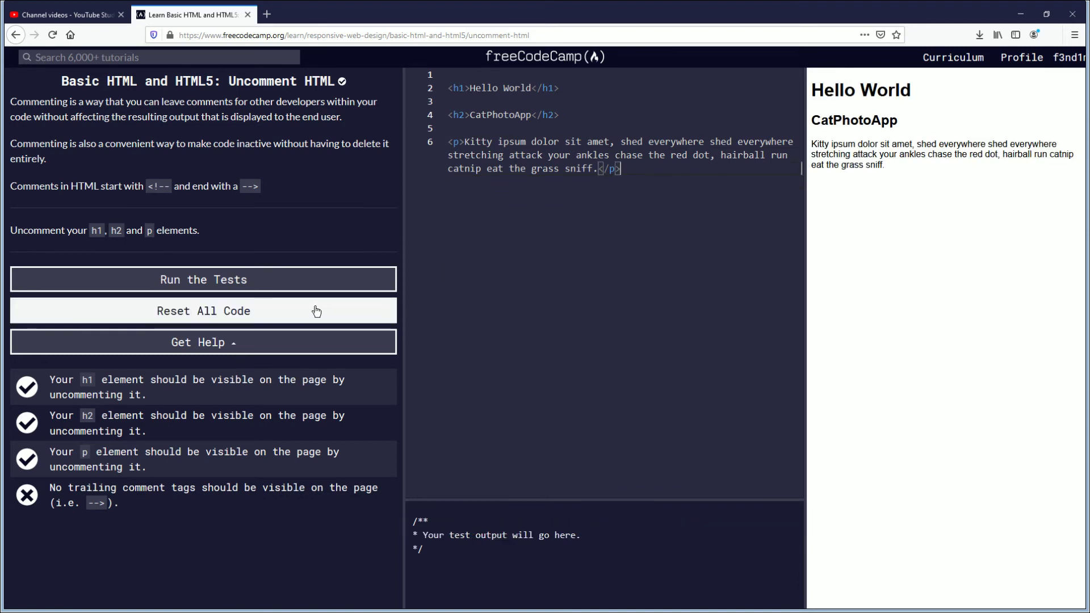
{"action": "left_click", "coordinate": [302, 287]}
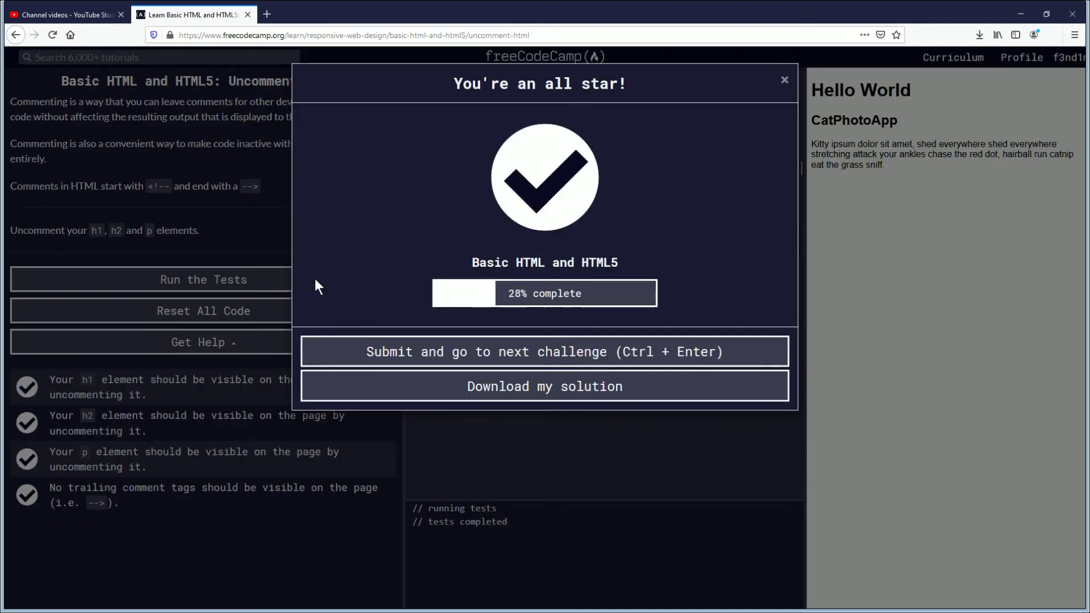